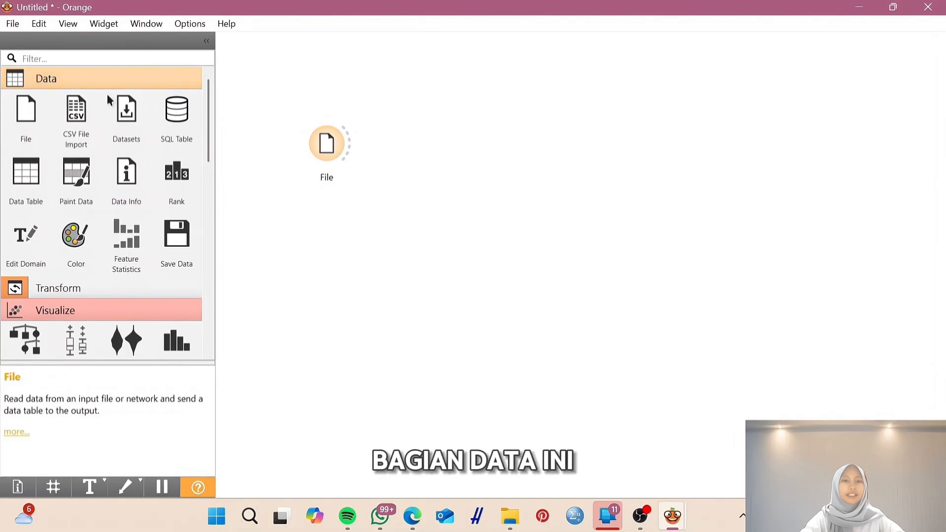
Load Hierarchical-Cluster-data-farmasi.csv from Downloads into the File widget and review its list of columns
double_click(329, 143)
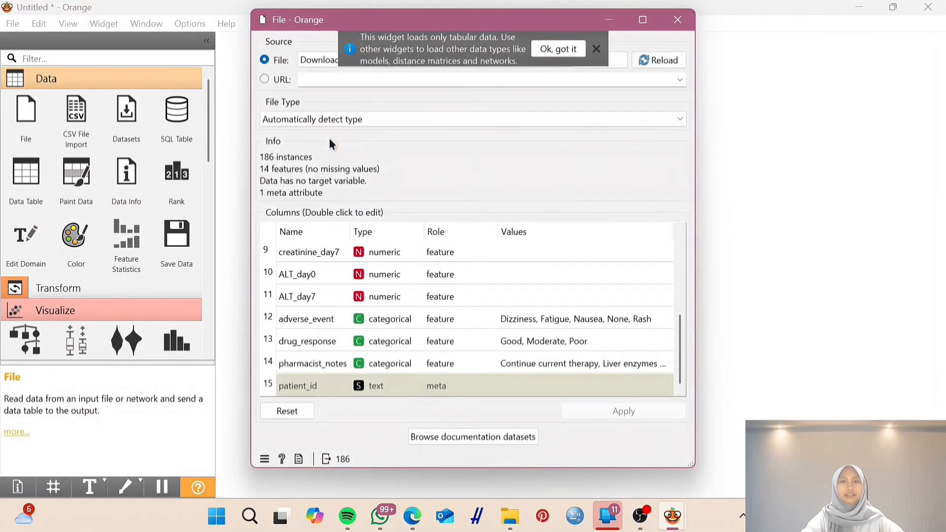
left_click(594, 51)
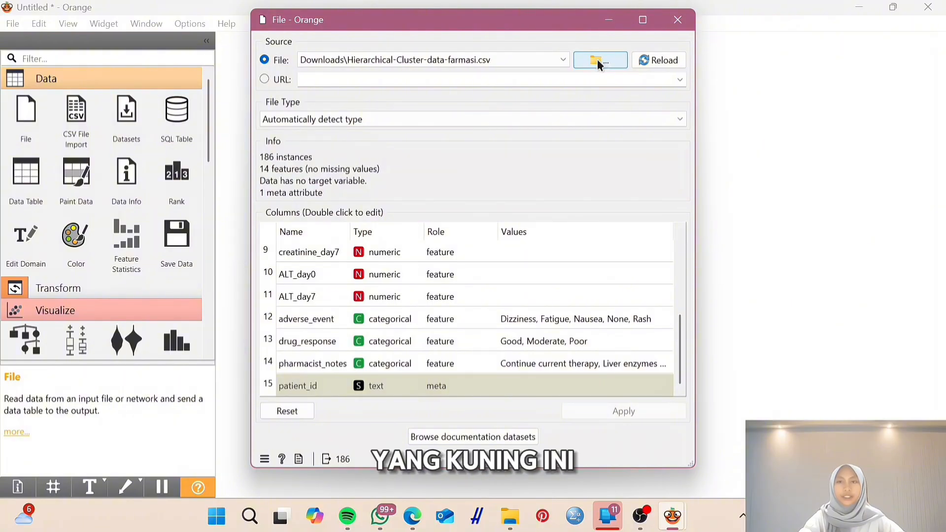
left_click(599, 61)
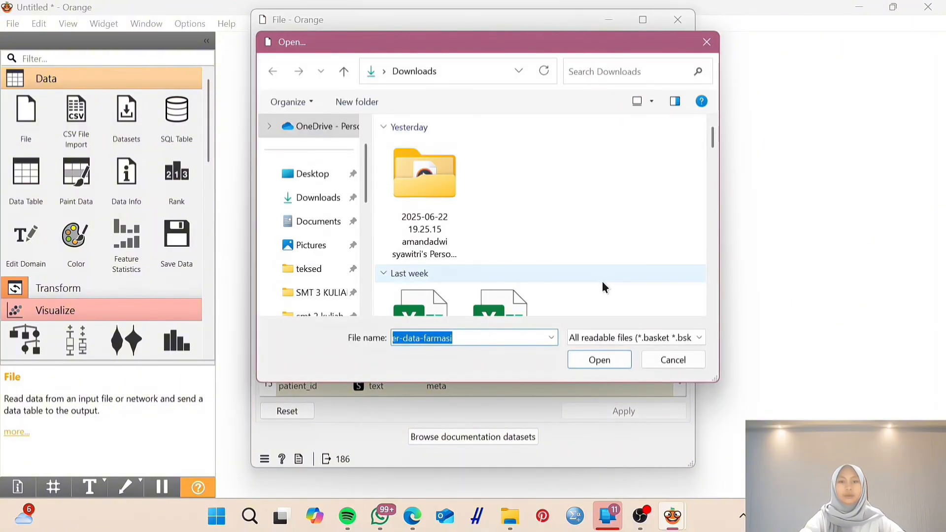
left_click(584, 365)
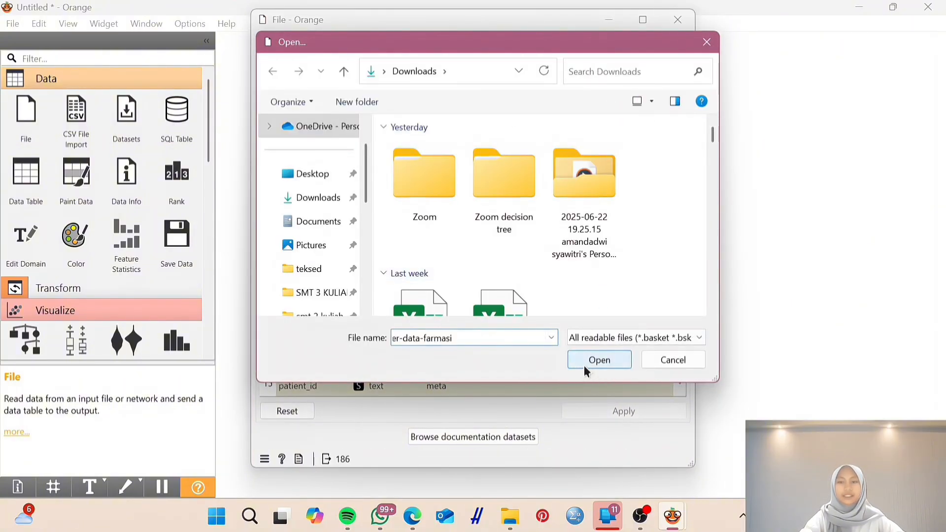
scroll(350, 298, "up", 3)
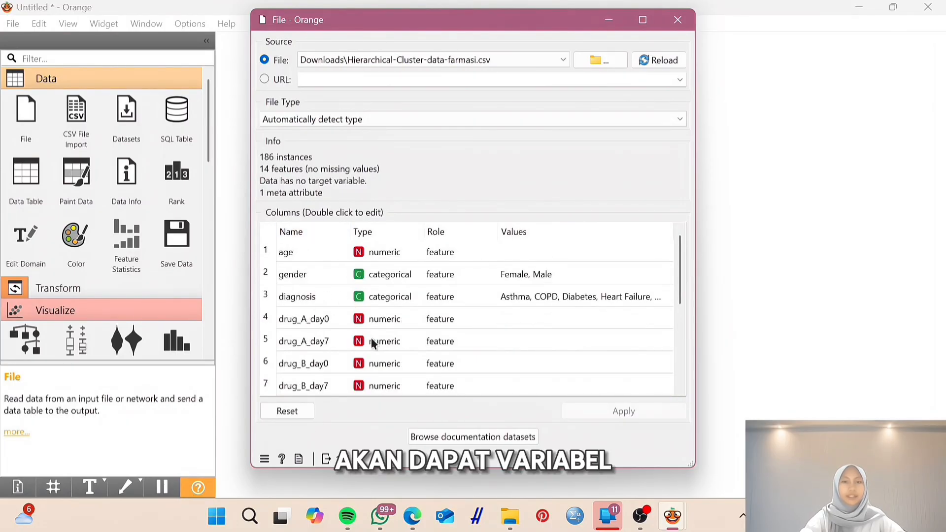
scroll(372, 340, "down", 3)
scroll(372, 340, "up", 3)
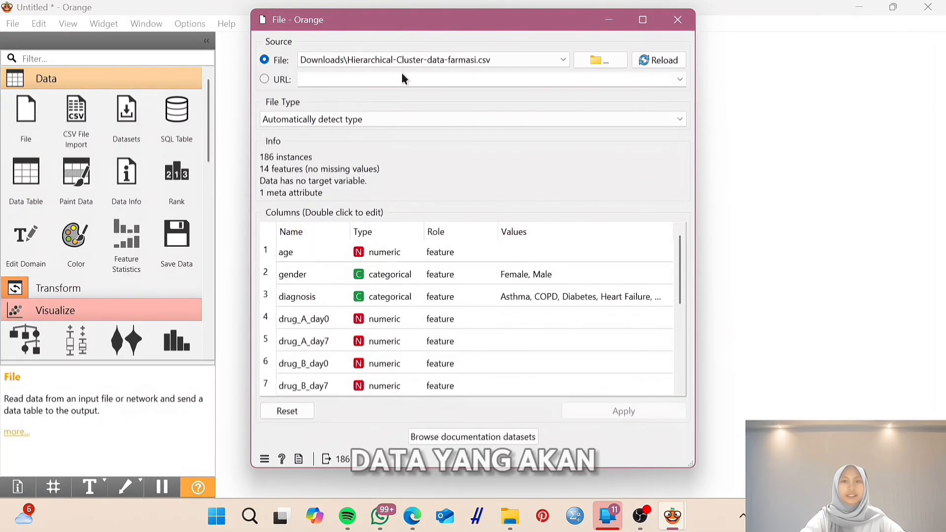
scroll(341, 305, "down", 3)
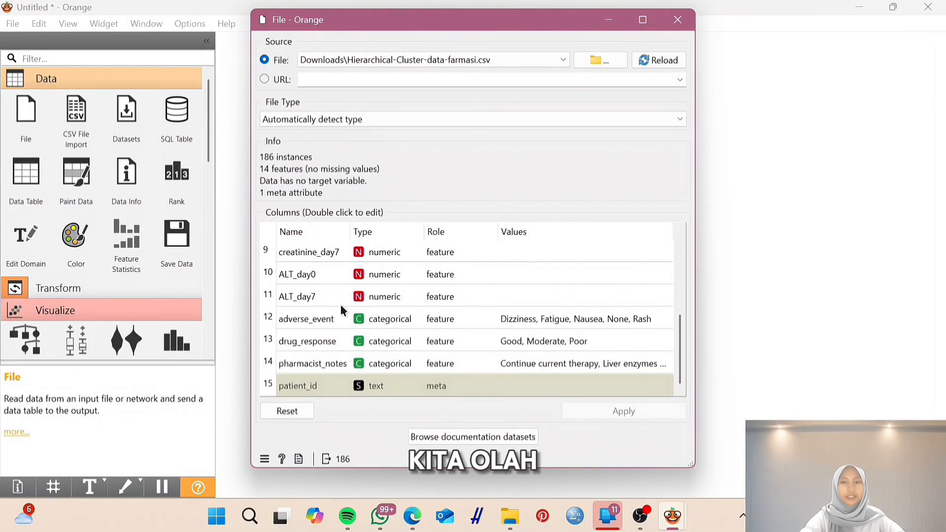
left_click(669, 20)
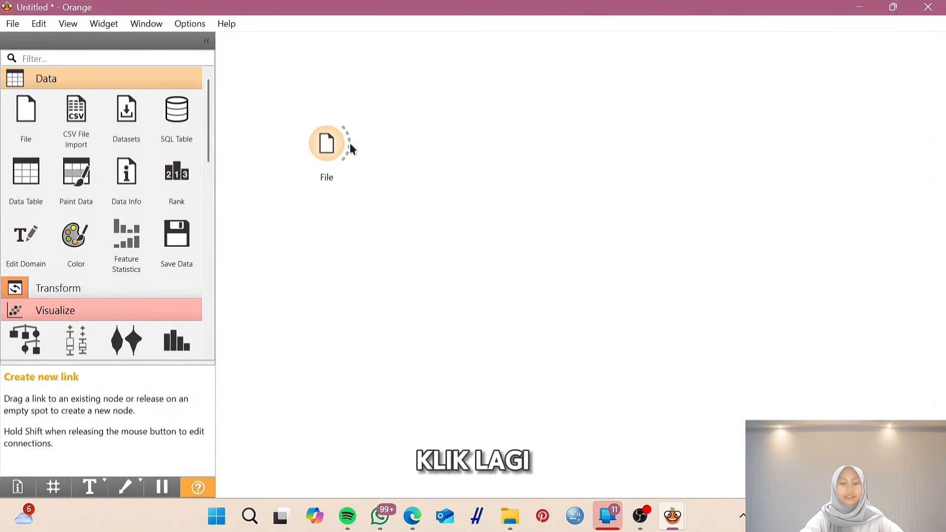
Connect a new Data Table widget to File and look through the patient rows in it
left_click_drag(349, 143, 434, 103)
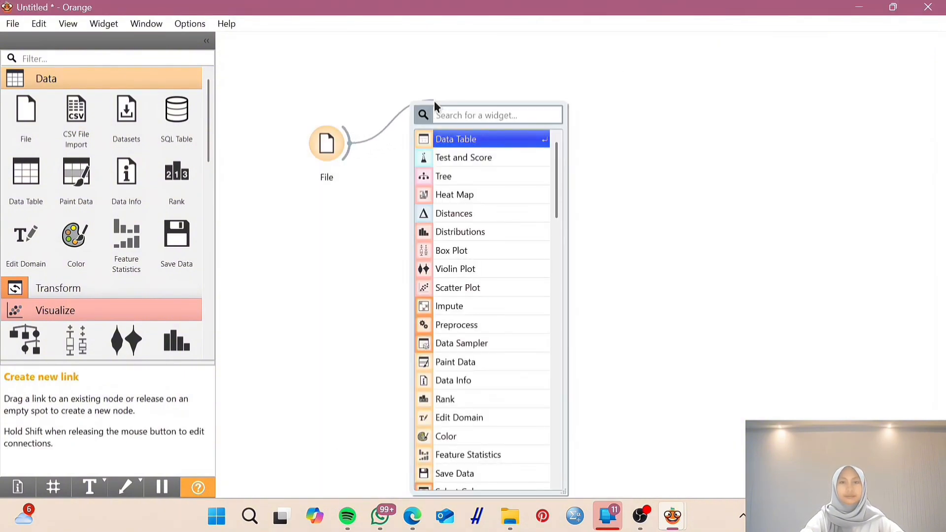
left_click(456, 139)
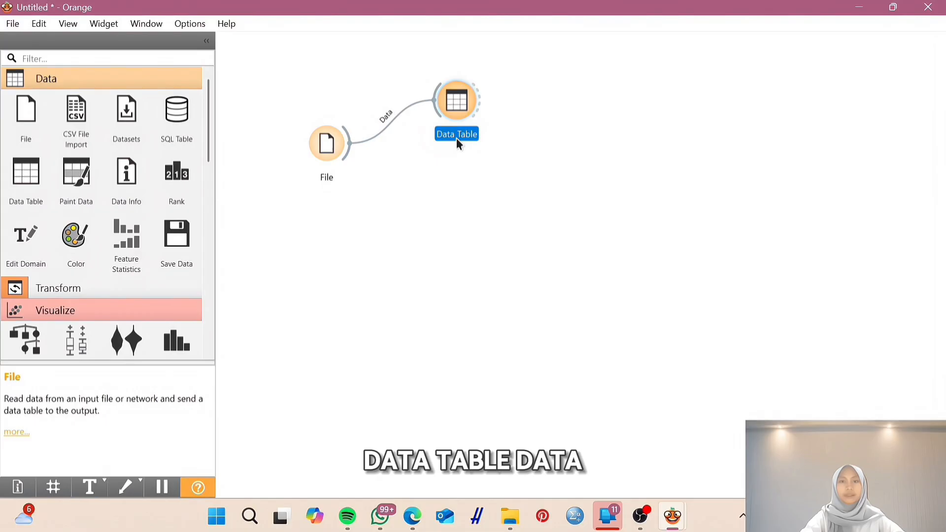
double_click(457, 102)
scroll(425, 260, "down", 20)
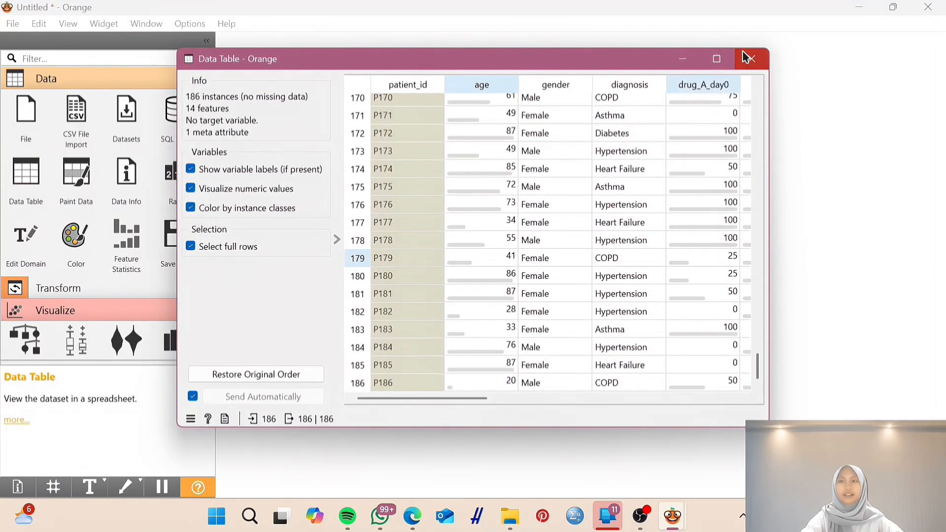
left_click(748, 59)
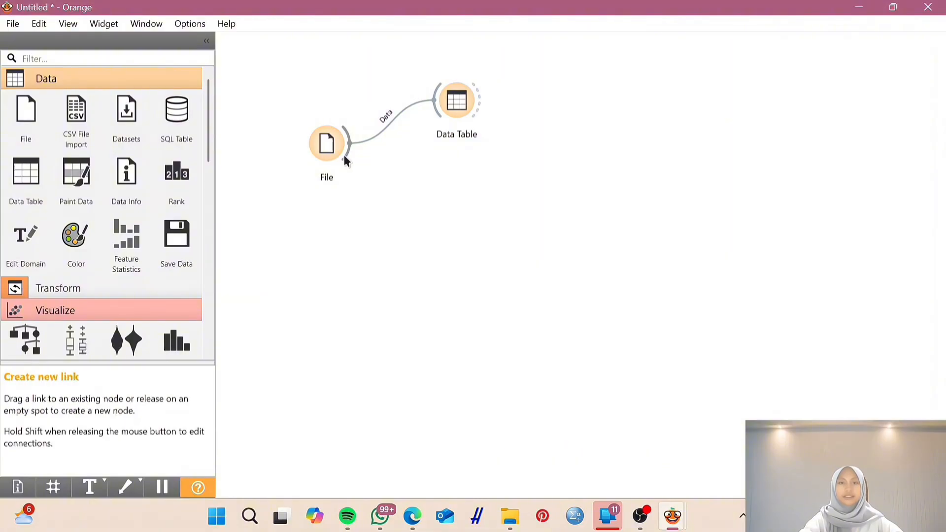
Connect a new Distances widget to File and check its comparison and distance metric settings
left_click_drag(345, 155, 404, 211)
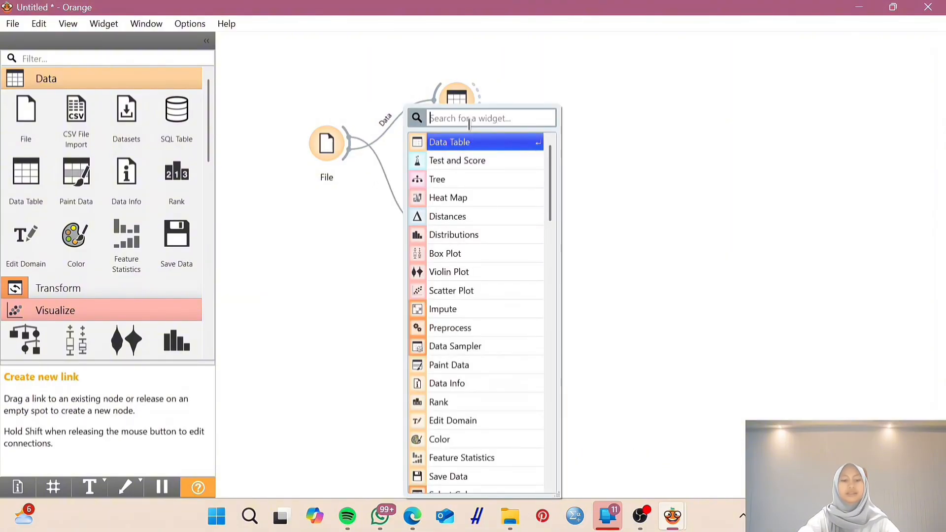
type("dis")
left_click(471, 141)
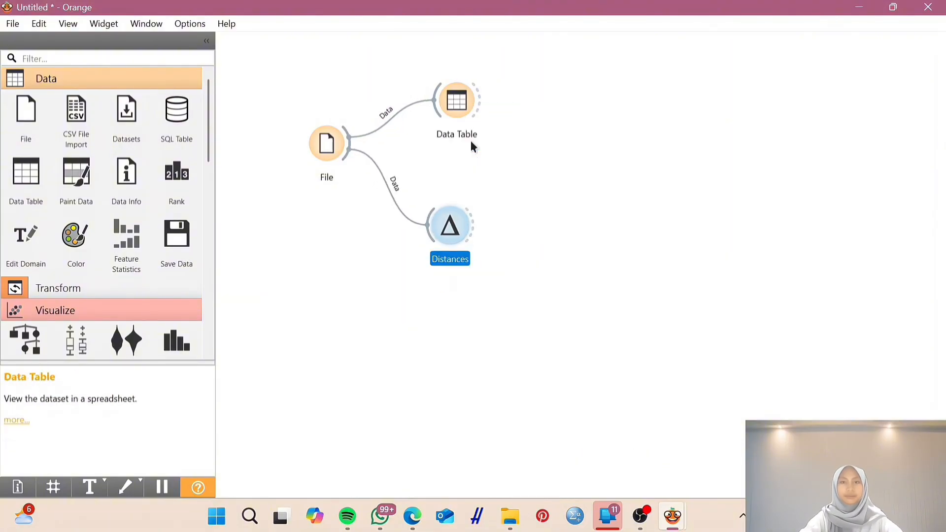
double_click(439, 225)
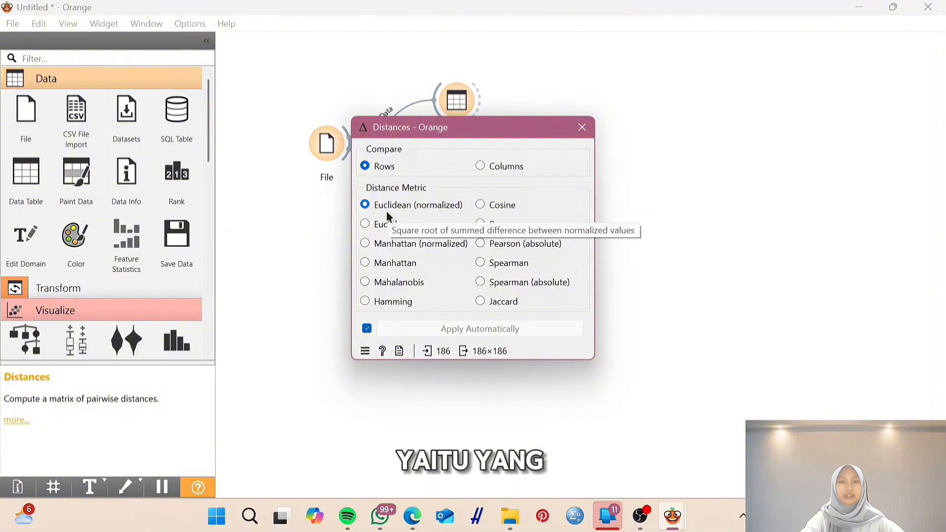
left_click(583, 127)
Connect a Distance Map widget and a Hierarchical Clustering widget to the output of Distances
left_click_drag(472, 231, 597, 150)
left_click(611, 143)
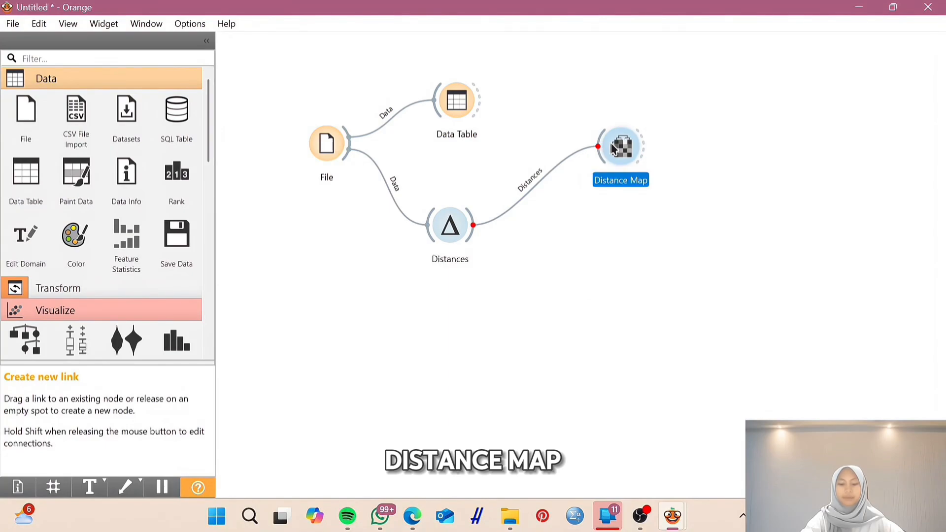
double_click(534, 186)
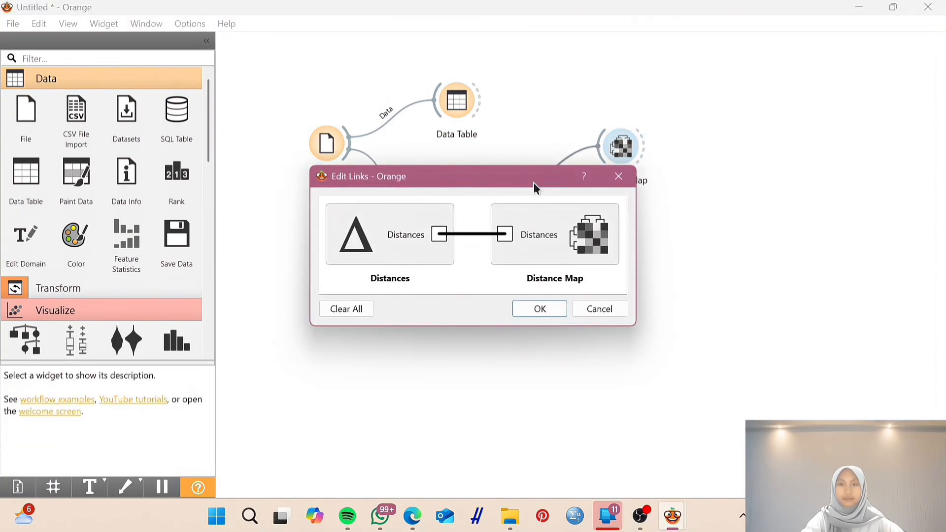
left_click(528, 313)
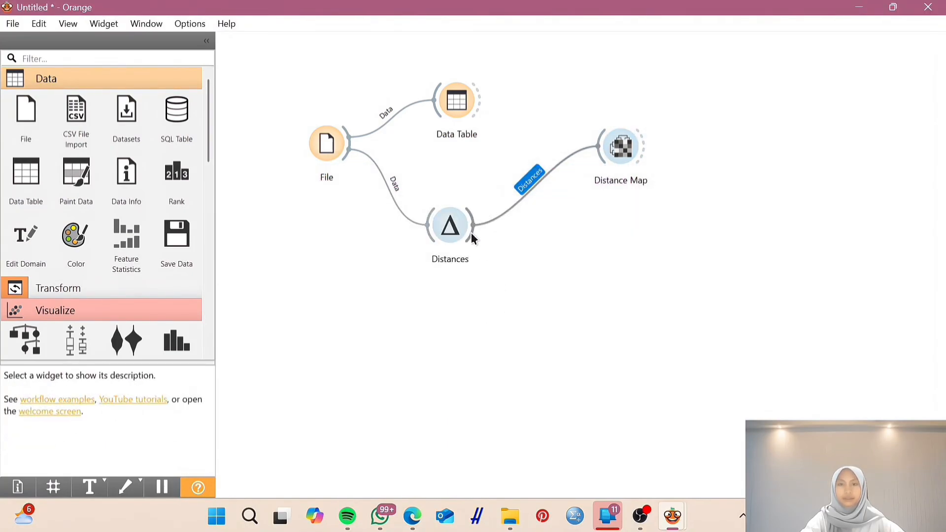
left_click_drag(471, 233, 594, 291)
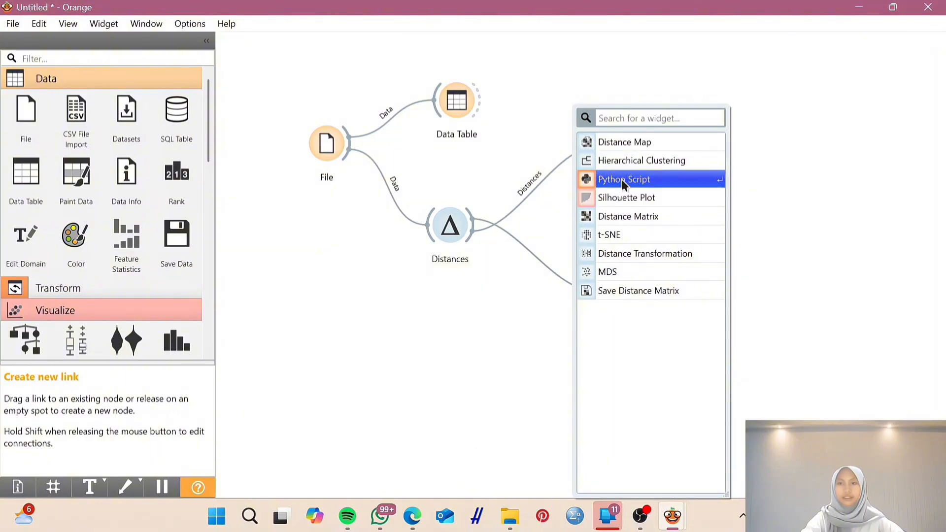
left_click(619, 164)
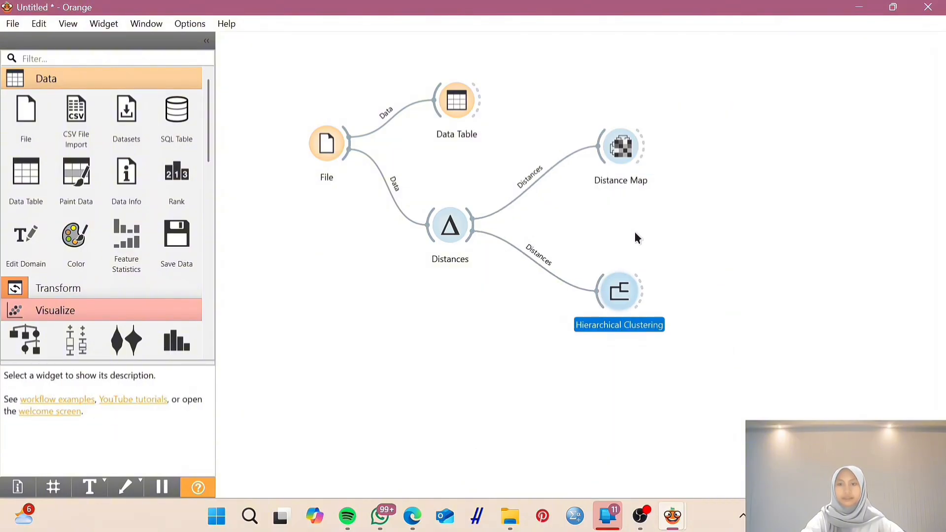
Connect a Box Plot widget to Hierarchical Clustering and rewire the link from the Data output to the Data input
left_click_drag(643, 297, 766, 270)
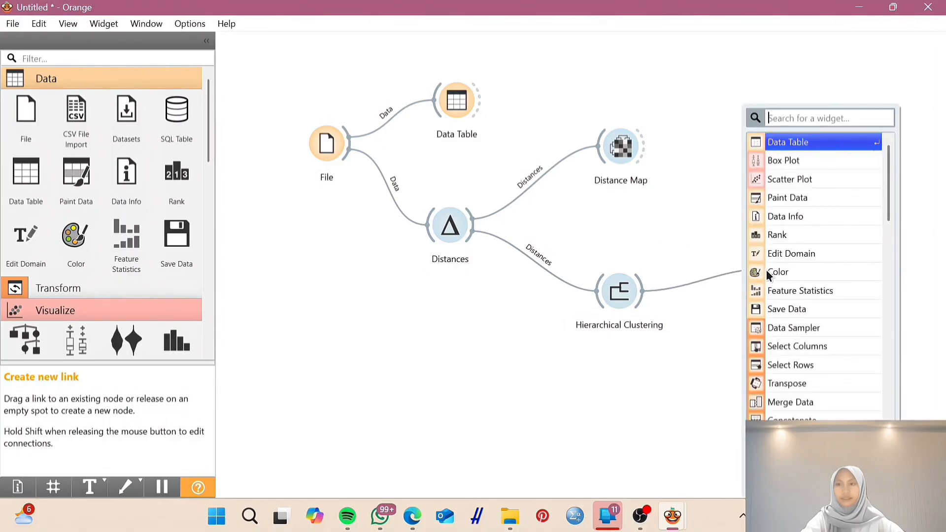
left_click(773, 160)
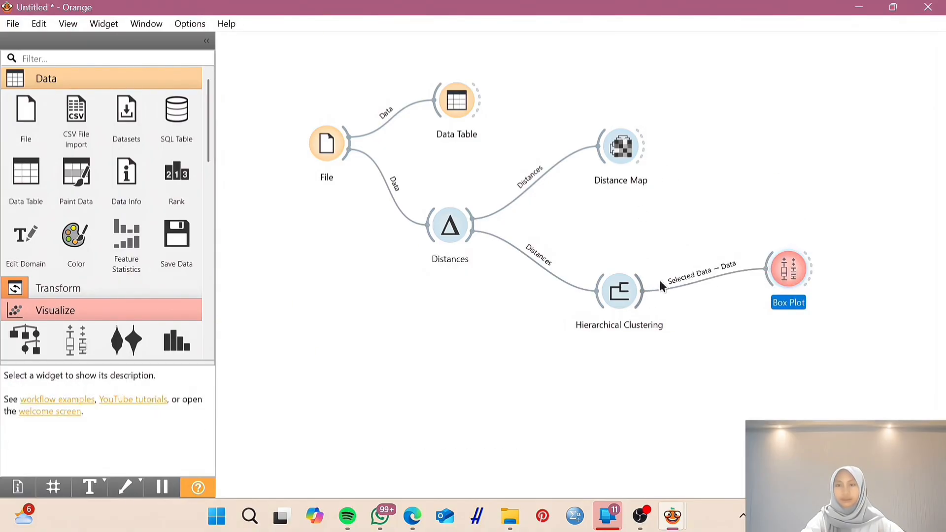
left_click(694, 272)
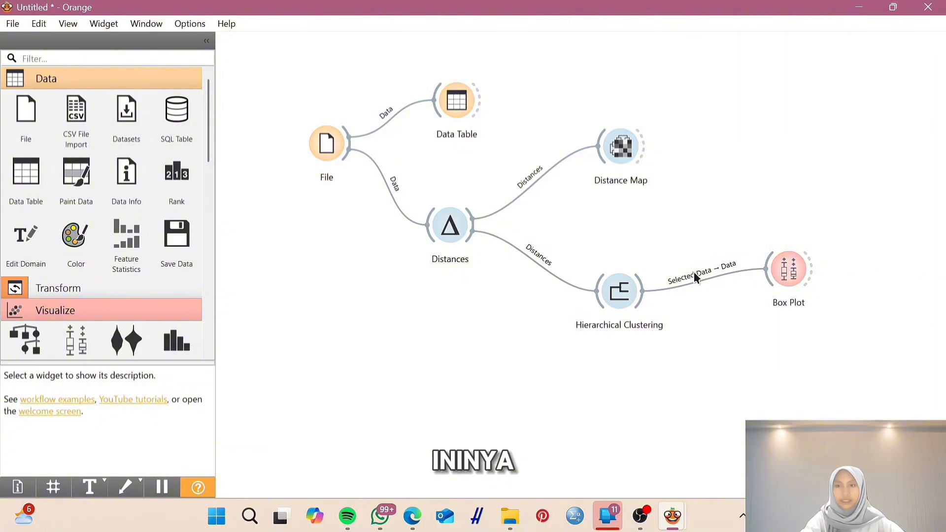
double_click(700, 276)
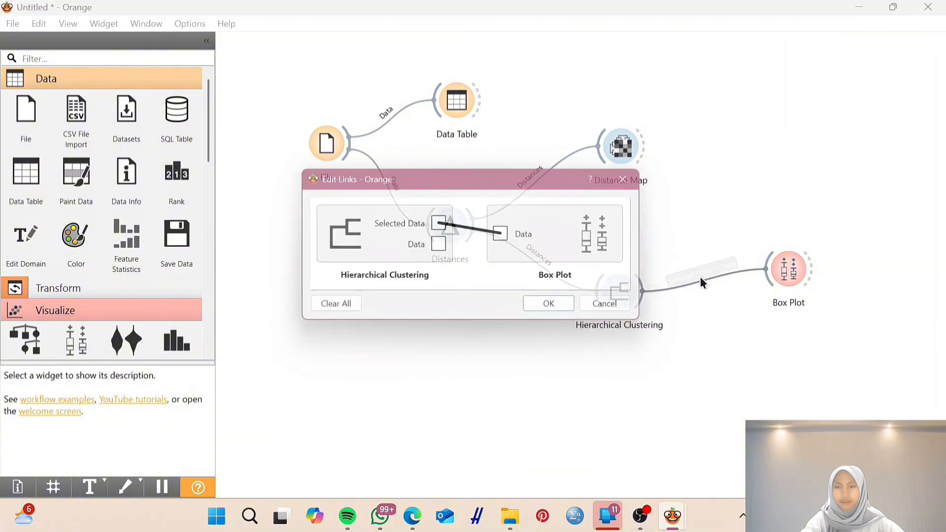
left_click_drag(433, 247, 503, 235)
left_click(557, 308)
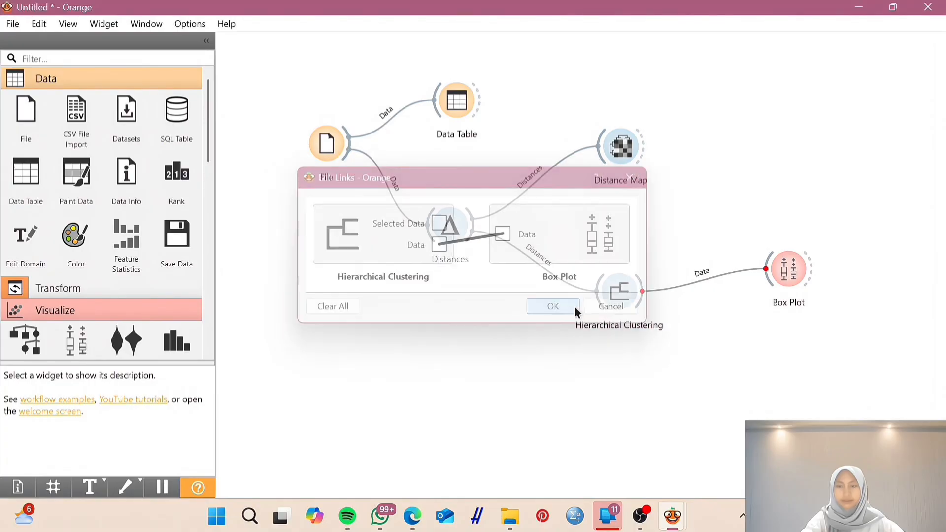
Add a Scatter Plot widget fed by Hierarchical Clustering, linking the Data output to its Data input
left_click_drag(641, 300, 728, 348)
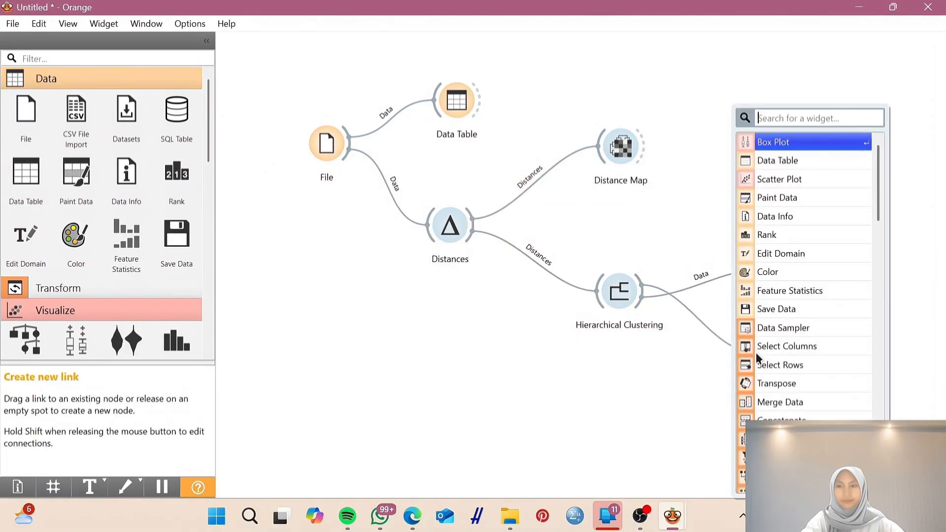
left_click(783, 180)
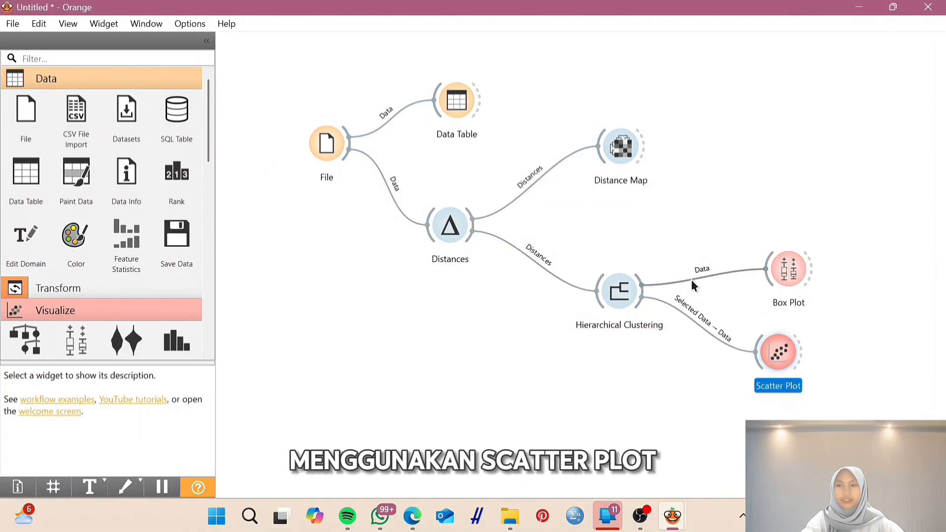
double_click(694, 309)
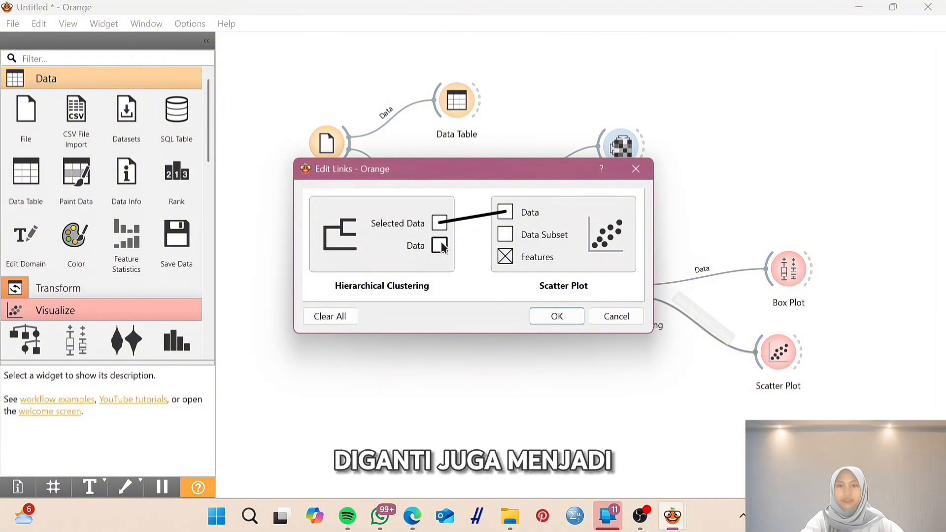
left_click_drag(441, 244, 503, 217)
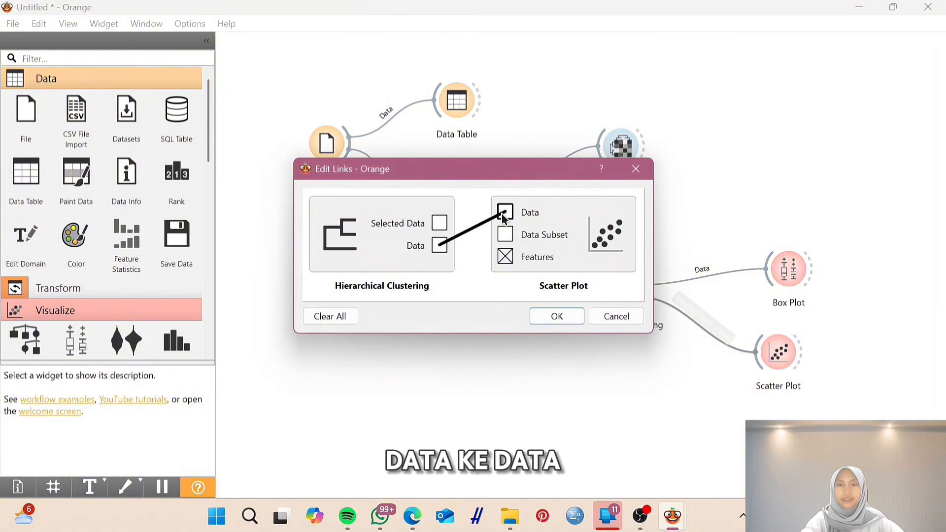
left_click(554, 316)
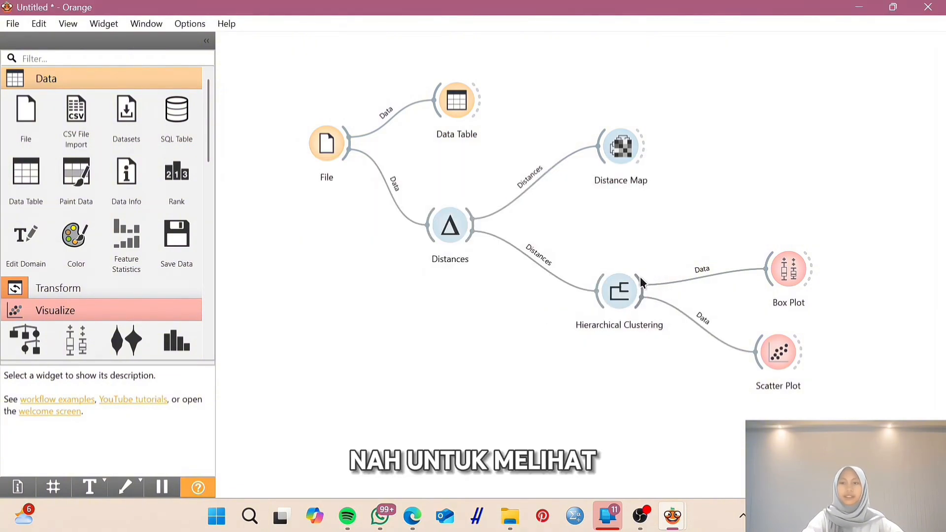
Connect a second Data Table widget to the output of Hierarchical Clustering
mouse_move(641, 289)
left_mouse_down()
mouse_move(676, 235)
mouse_move(695, 229)
left_mouse_up()
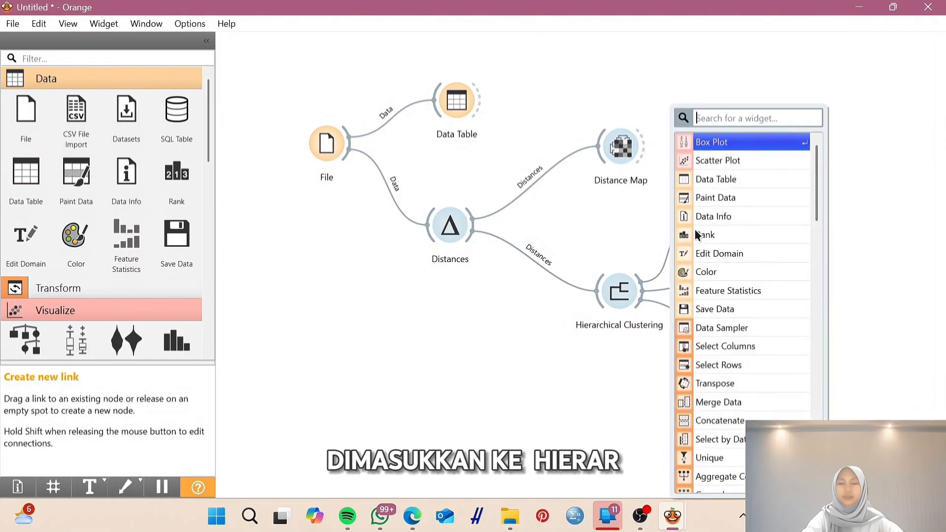
left_click(718, 181)
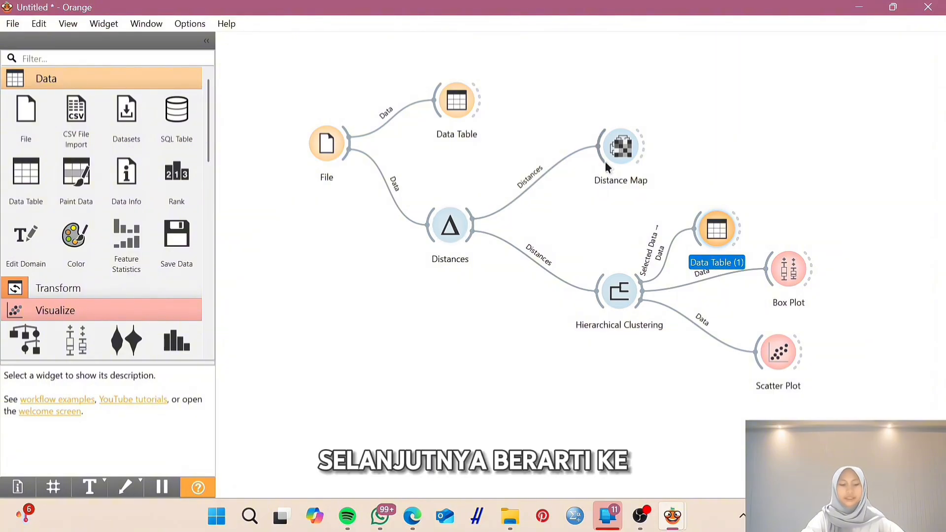
Examine the heat map in the Distance Map widget, and open the Hierarchical Clustering dendrogram
double_click(620, 154)
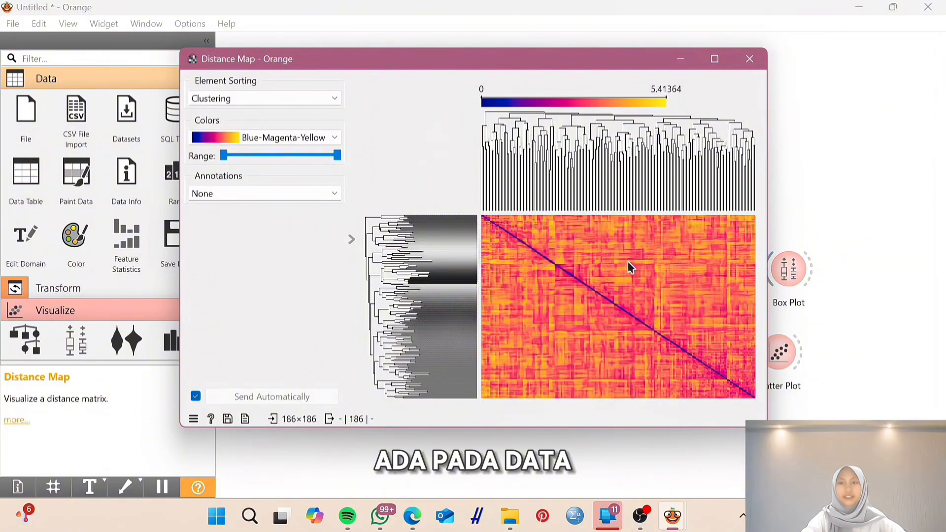
left_click(746, 62)
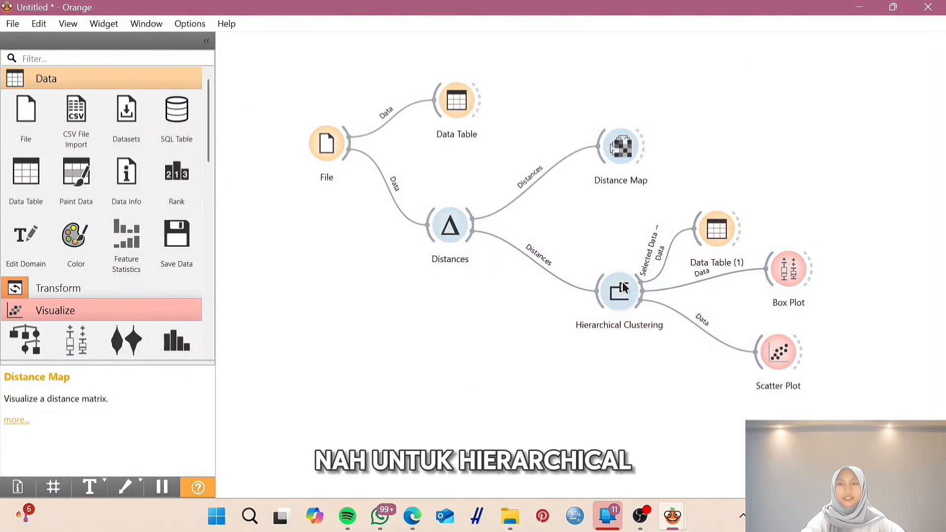
double_click(623, 286)
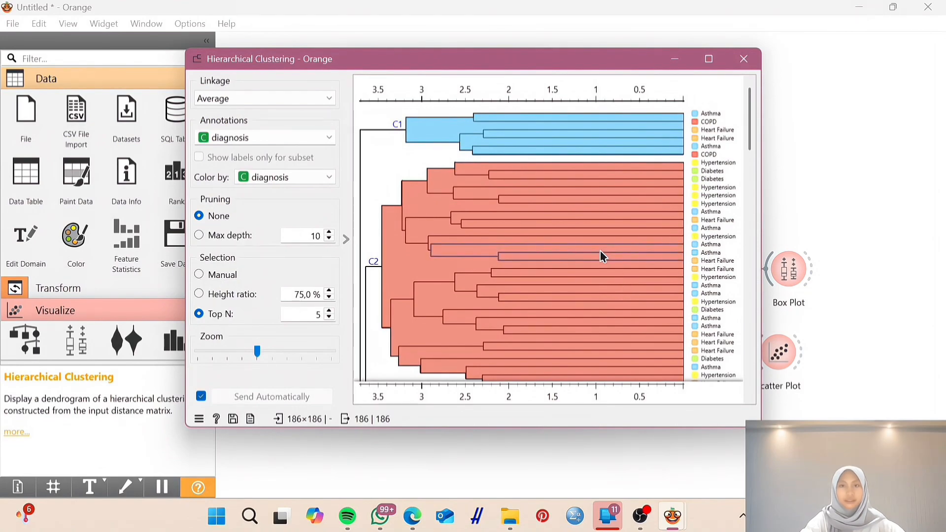
Examine the clusters C1 to C5 and their diagnosis labels along the whole Hierarchical Clustering dendrogram, and close it
scroll(601, 253, "down", 5)
scroll(601, 253, "up", 5)
scroll(601, 253, "down", 5)
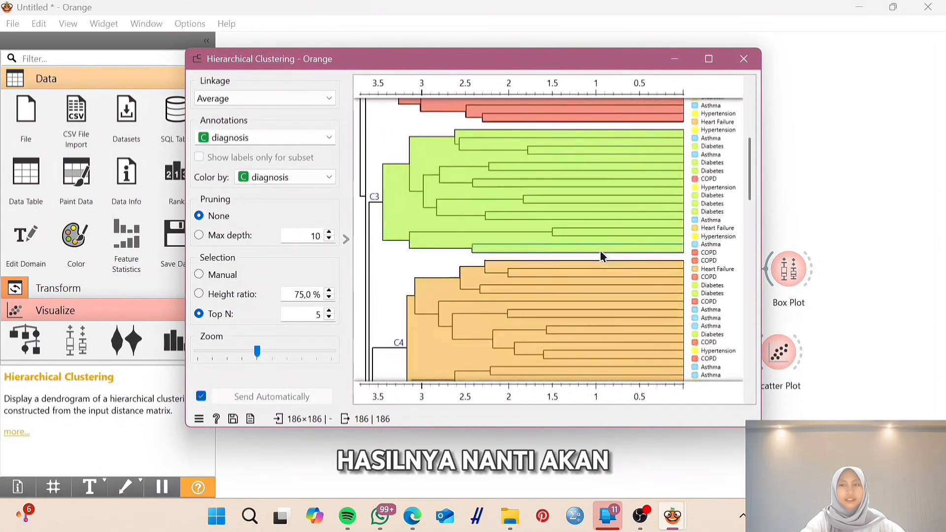
scroll(600, 250, "up", 5)
scroll(600, 250, "down", 3)
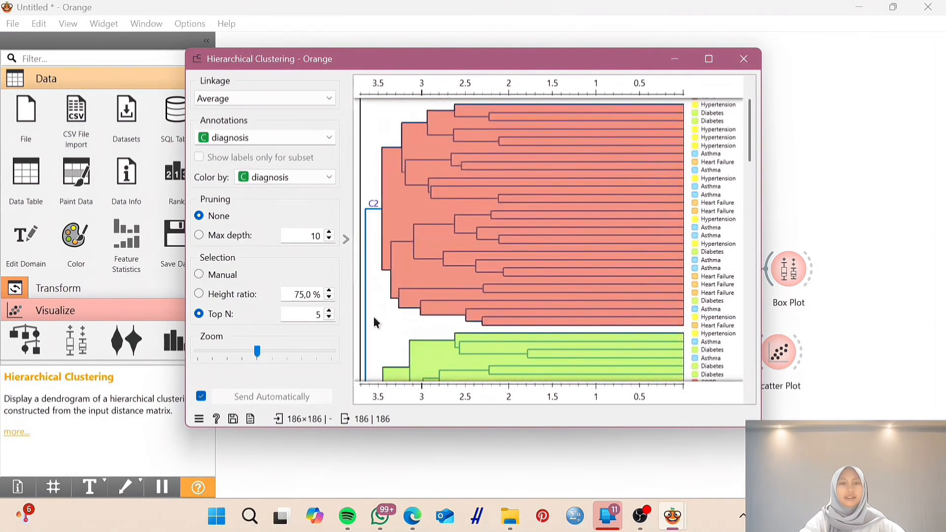
scroll(495, 217, "up", 3)
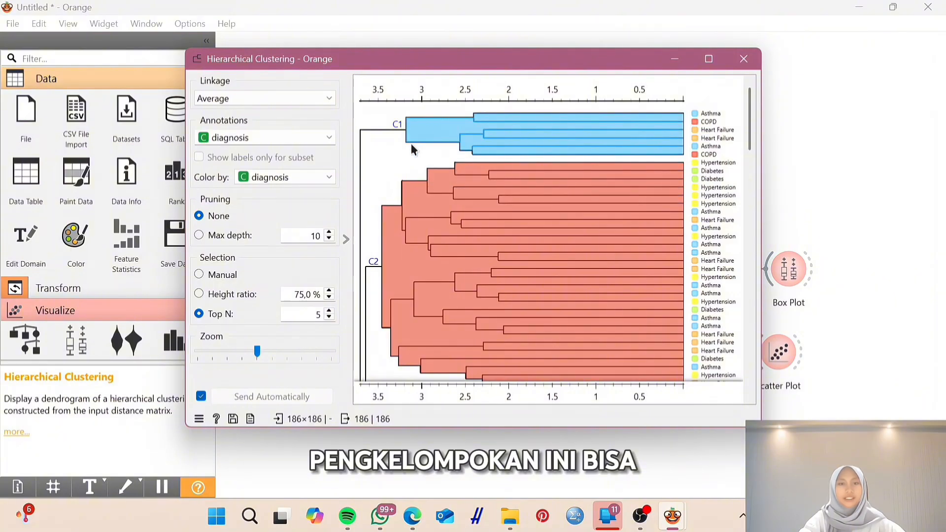
scroll(450, 252, "down", 10)
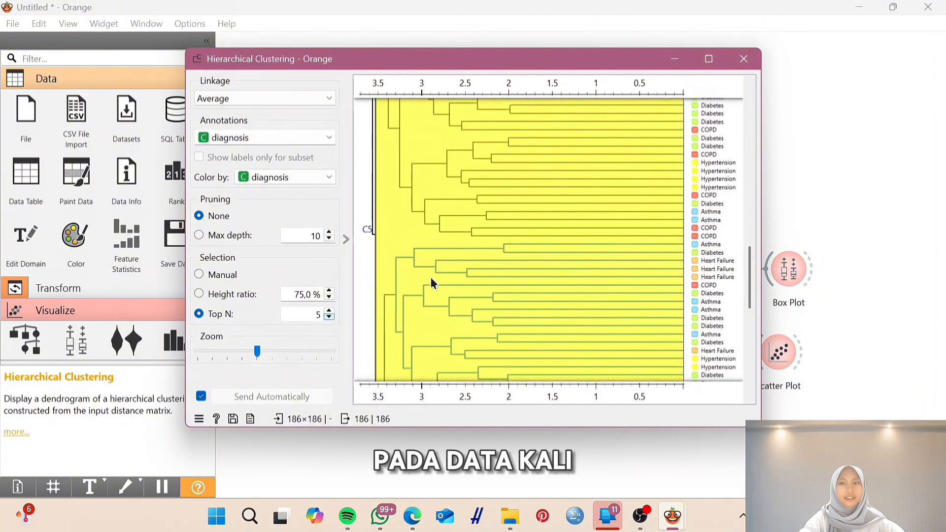
scroll(431, 279, "up", 10)
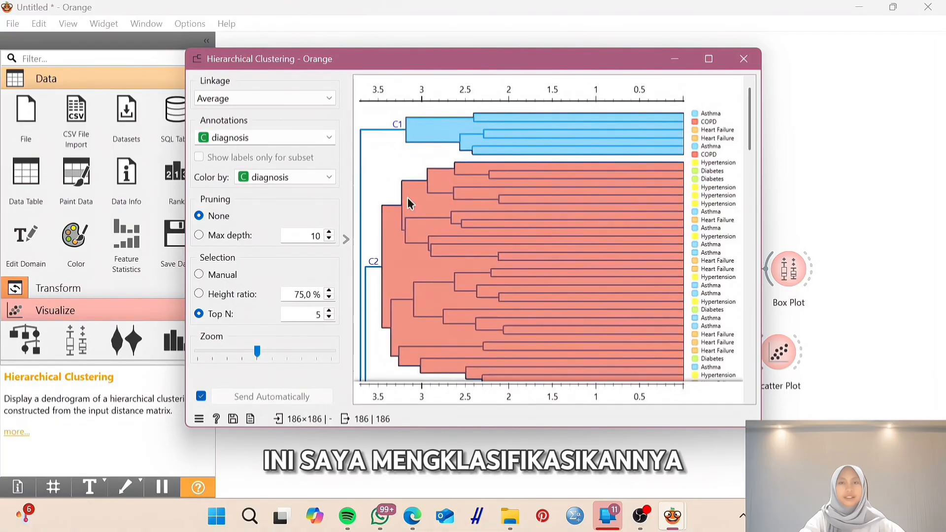
scroll(422, 298, "down", 10)
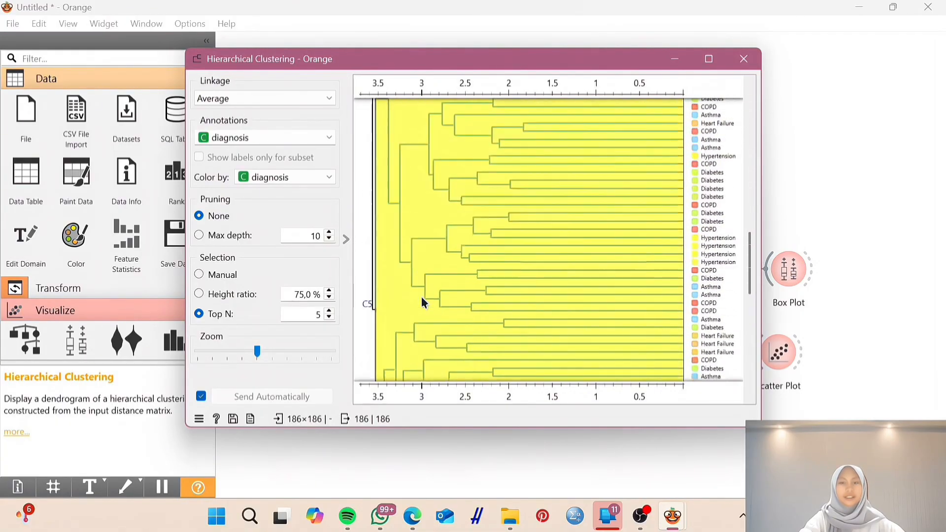
scroll(421, 297, "up", 10)
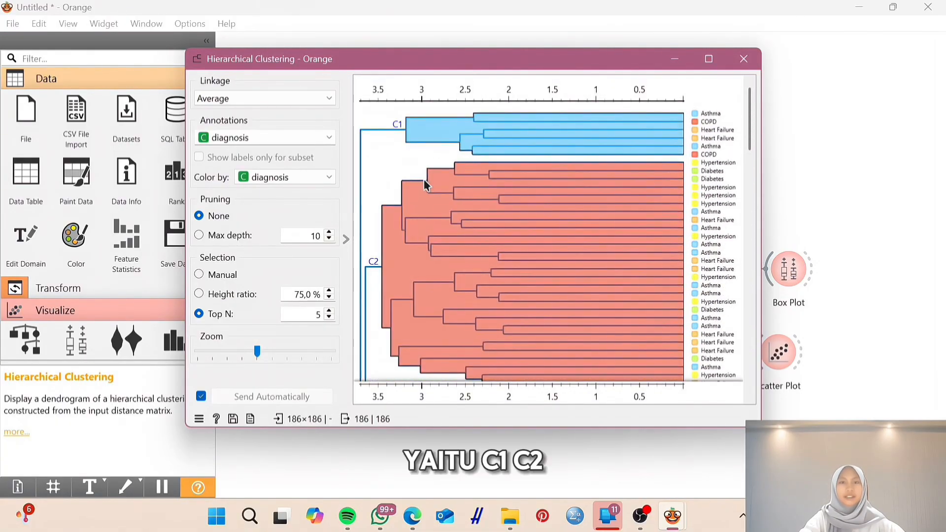
scroll(427, 298, "down", 10)
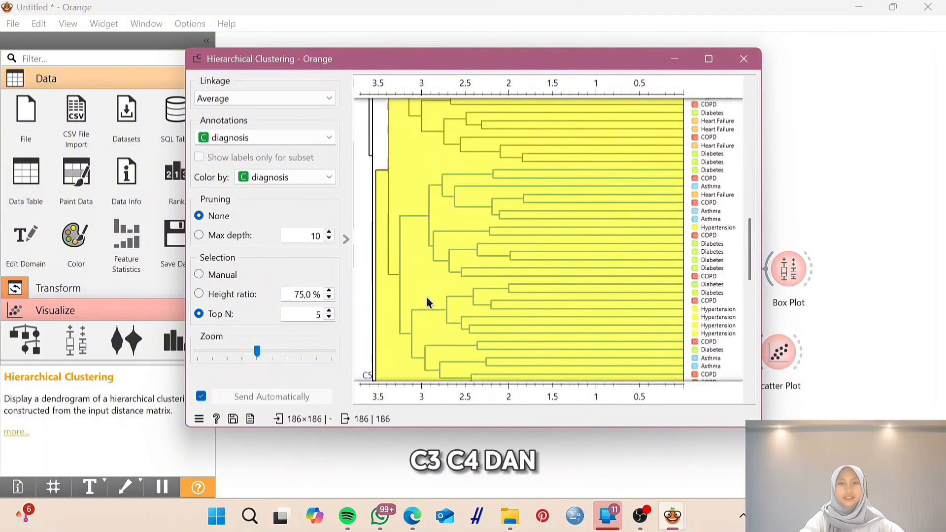
scroll(427, 296, "down", 5)
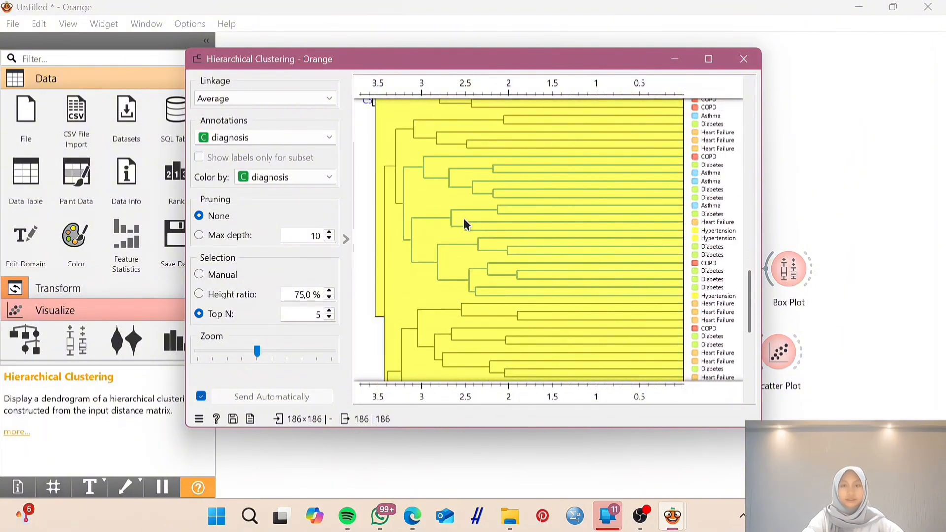
scroll(499, 255, "down", 5)
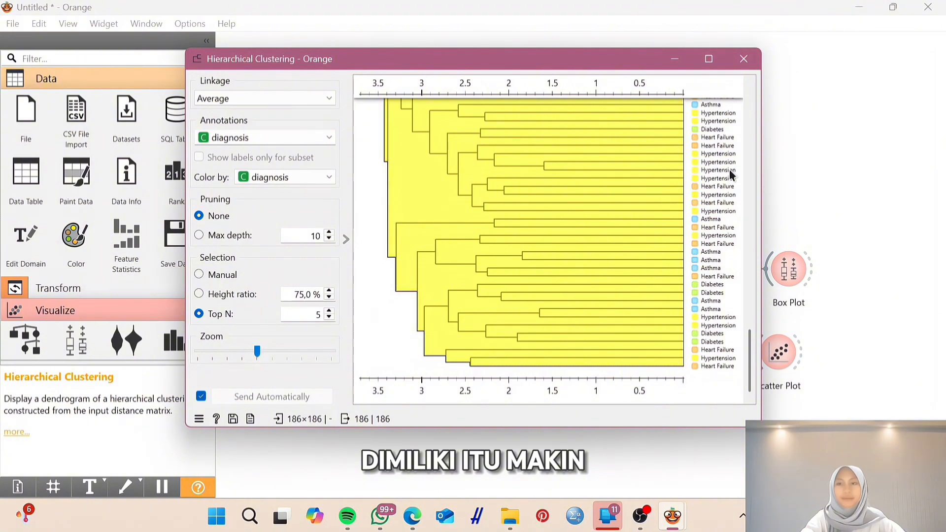
left_click(738, 67)
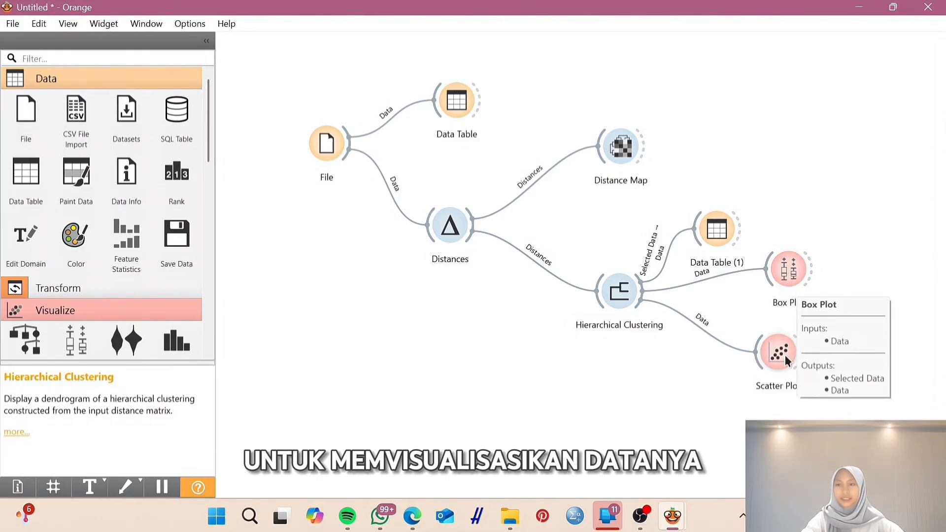
View the age distribution by the Selected subgroup in the Box Plot widget and close it
left_click(786, 278)
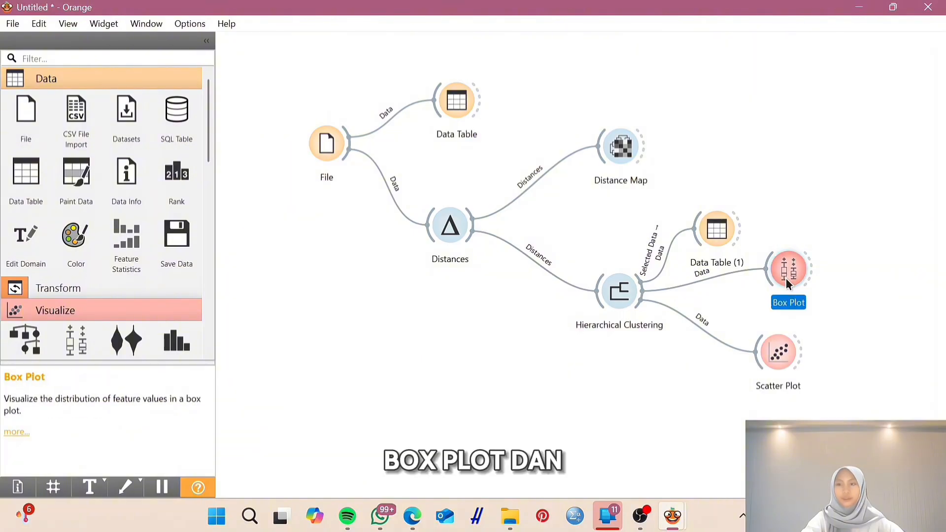
double_click(785, 278)
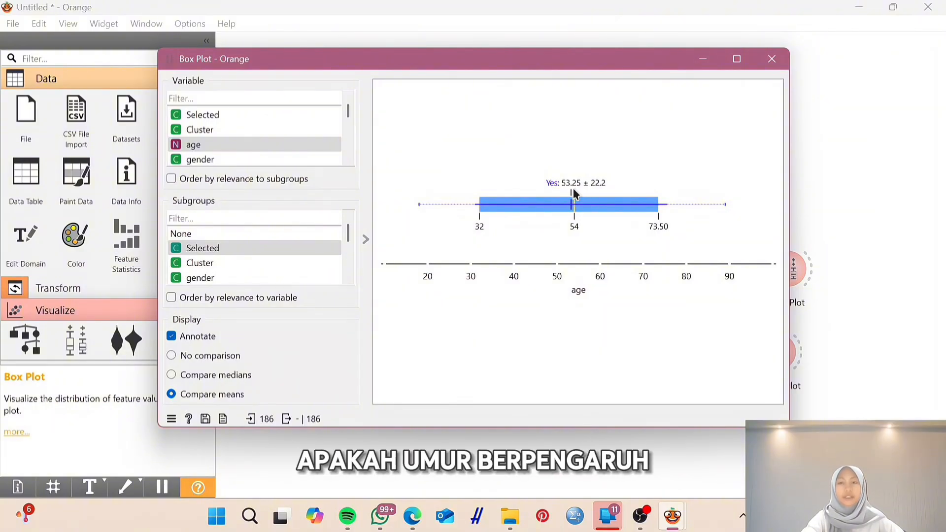
left_click(772, 59)
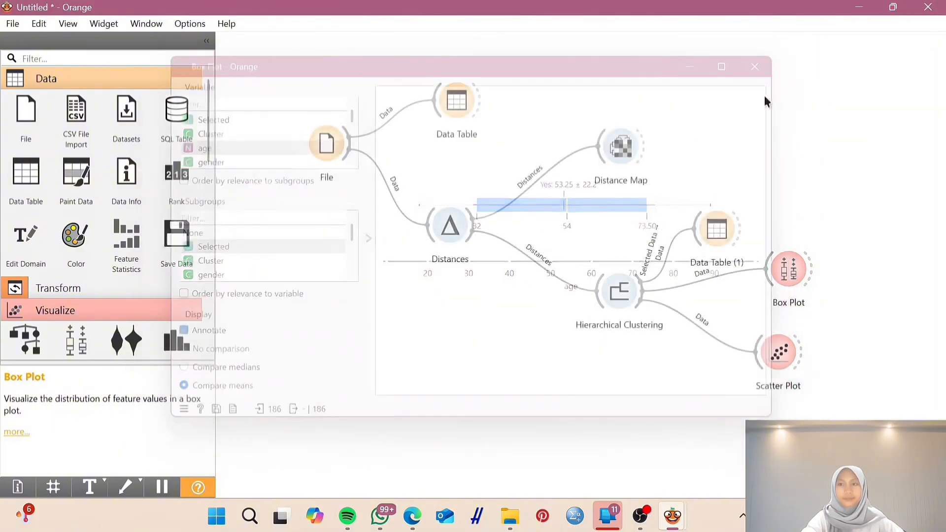
View the distribution of age against creatinine_day0, colored by pharmacist_notes, in the Scatter Plot widget and close it
double_click(783, 353)
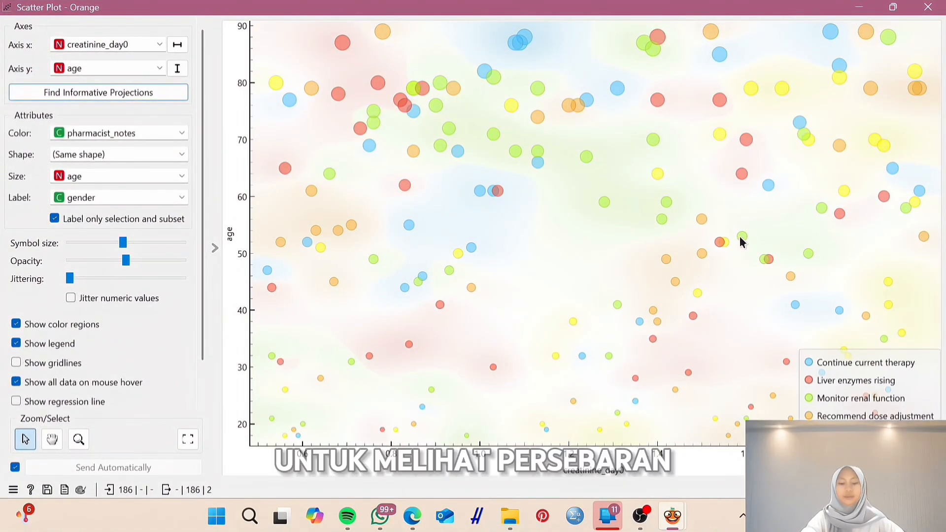
mouse_move(741, 239)
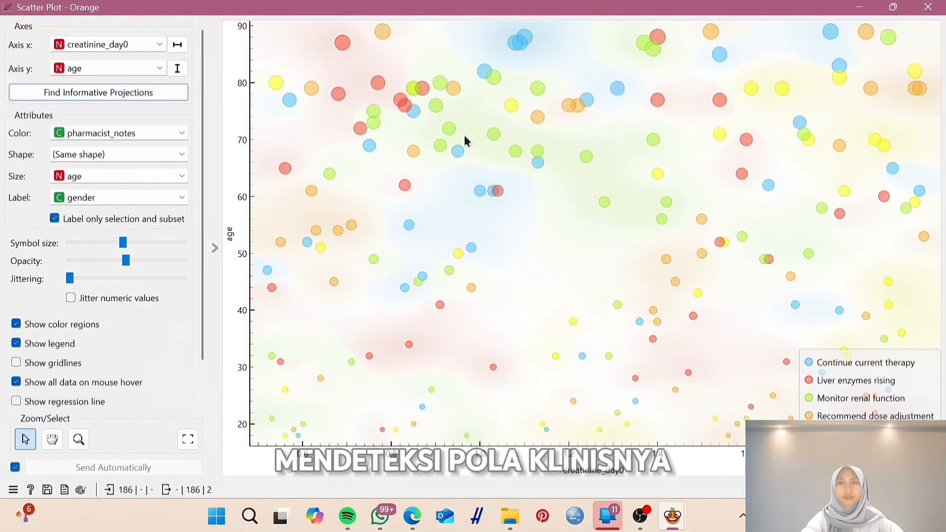
left_click(938, 9)
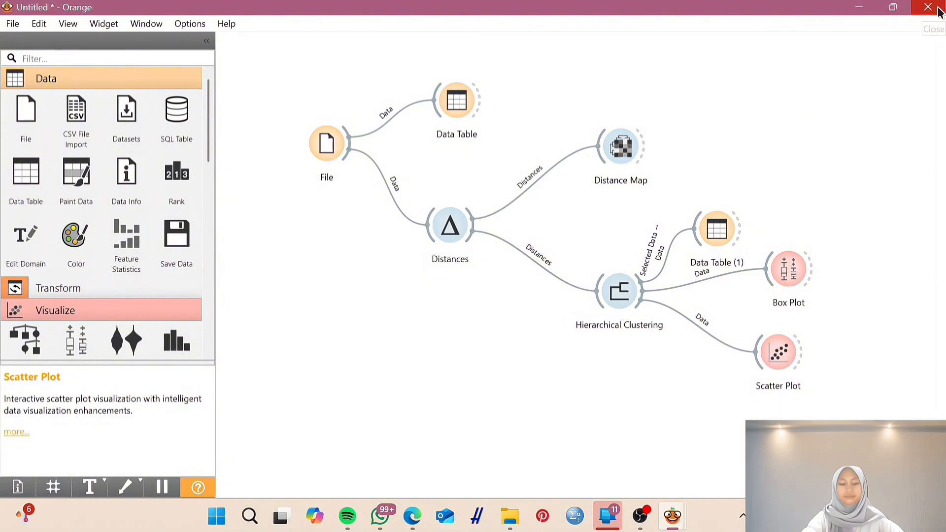